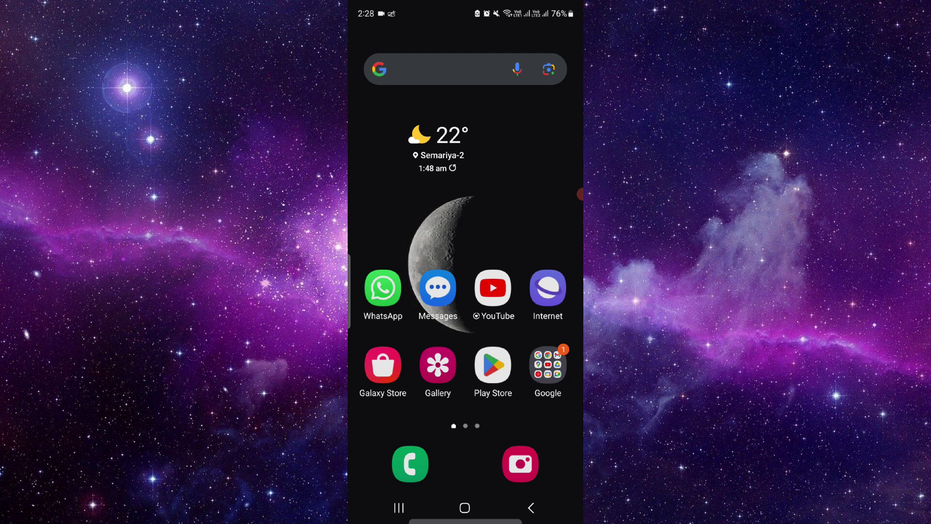
Launch World App from the Android app drawer
drag(465, 407, 466, 182)
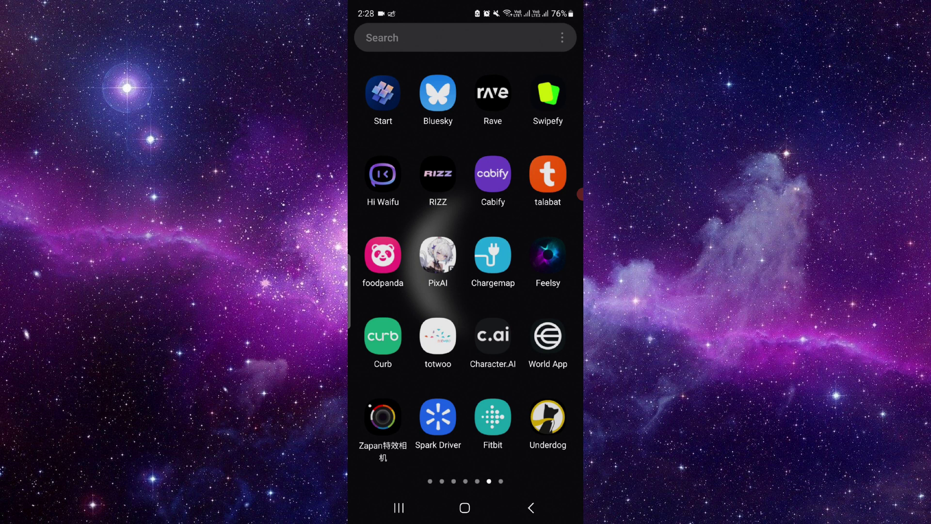
mouse_move(524, 291)
mouse_down()
mouse_move(393, 291)
mouse_move(524, 291)
mouse_up()
click(548, 337)
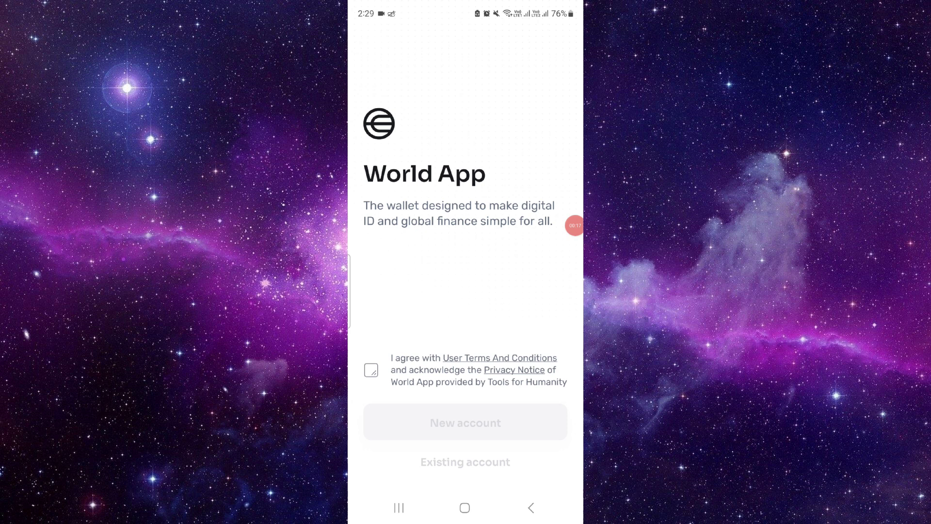
Accept the User Terms and Conditions on World App's welcome screen
click(371, 370)
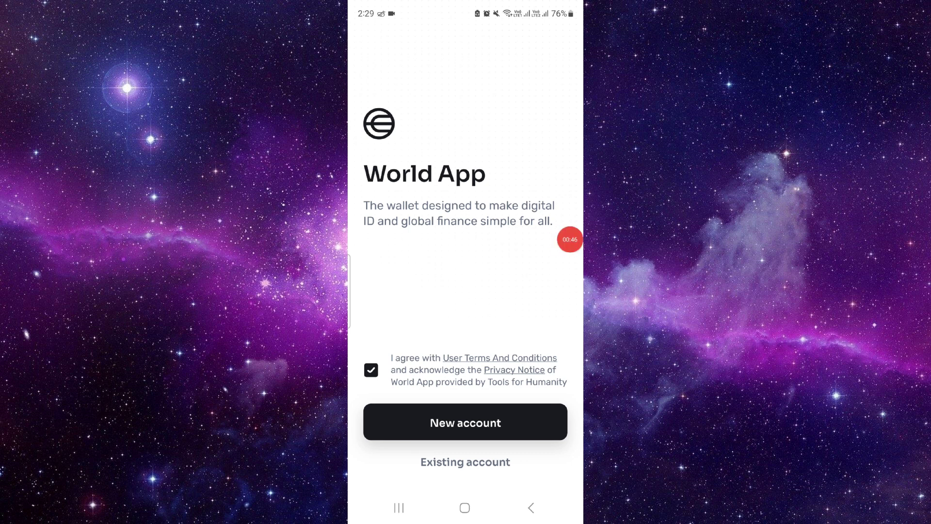
Close World App from Recents and return to the home screen
click(398, 508)
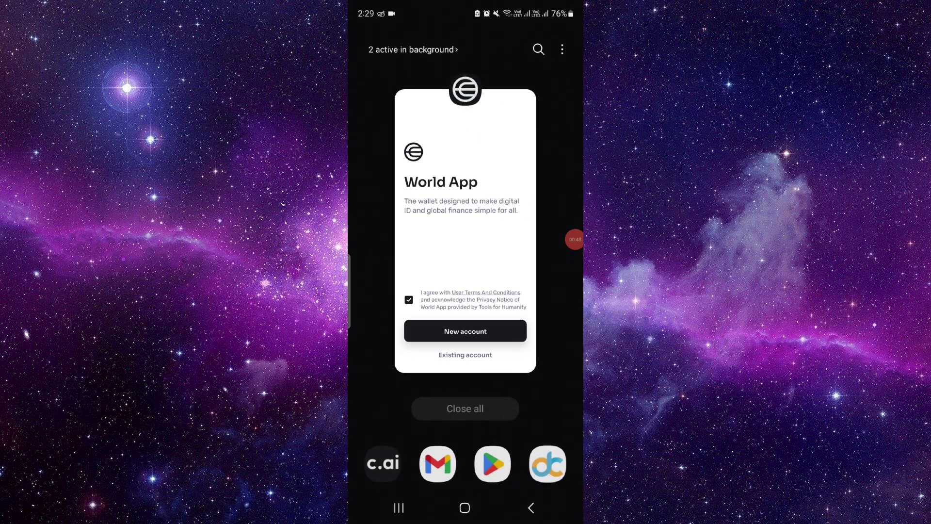
click(464, 408)
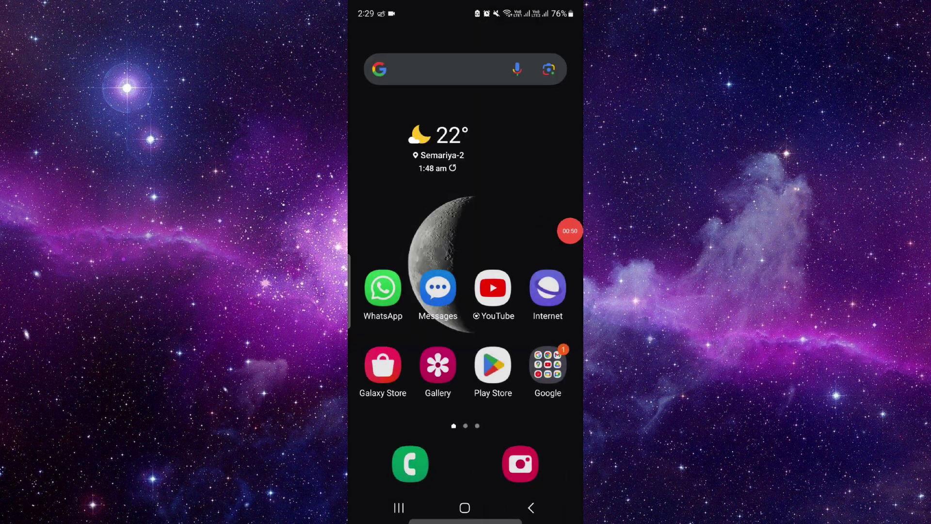